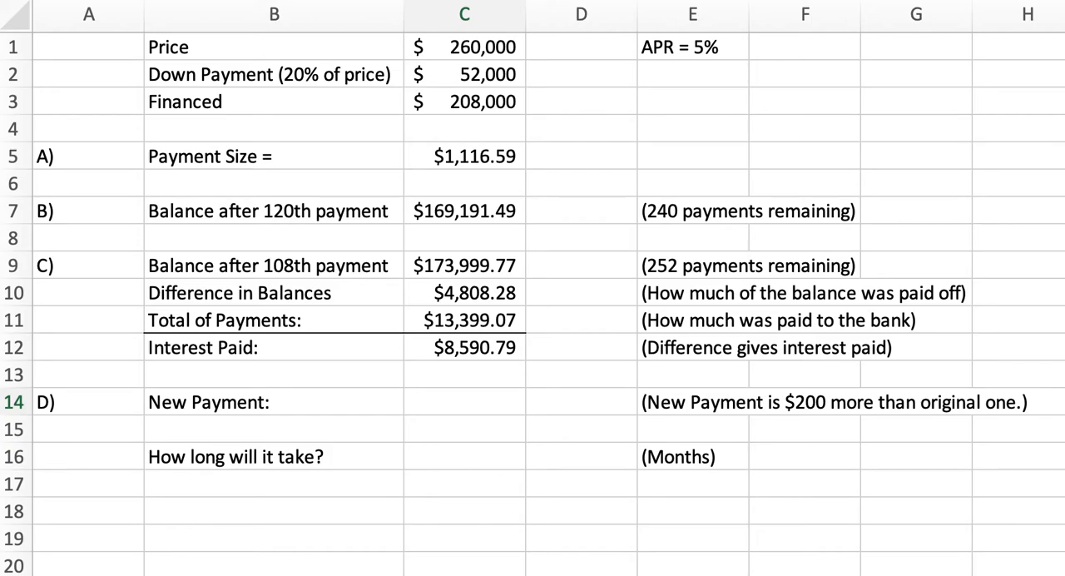
# - Review the existing loan figures in column C, from price and financed amount through payment size, balances and interest paid
pyautogui.click(502, 45)
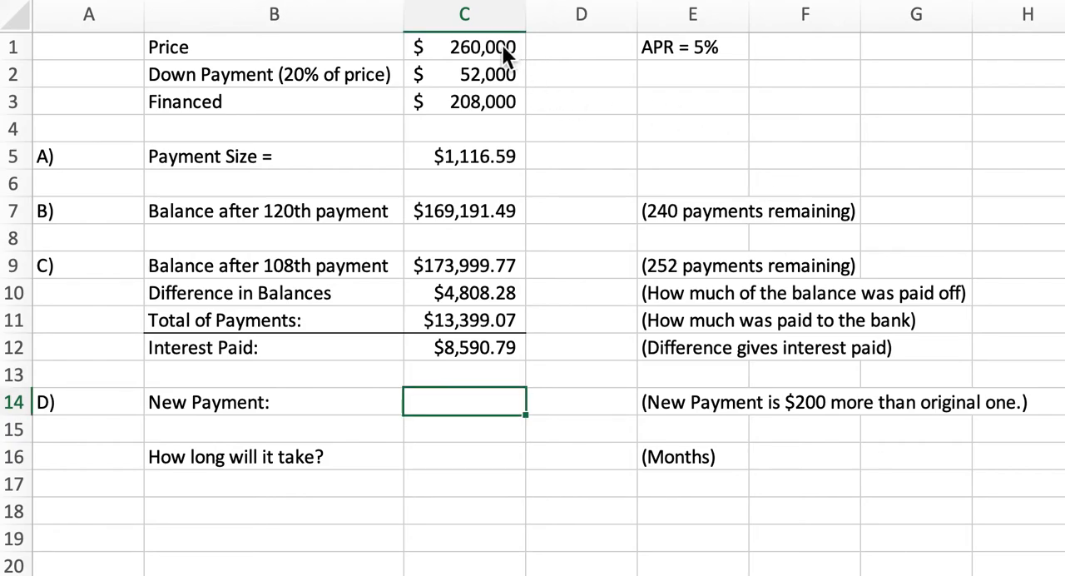
pyautogui.click(503, 47)
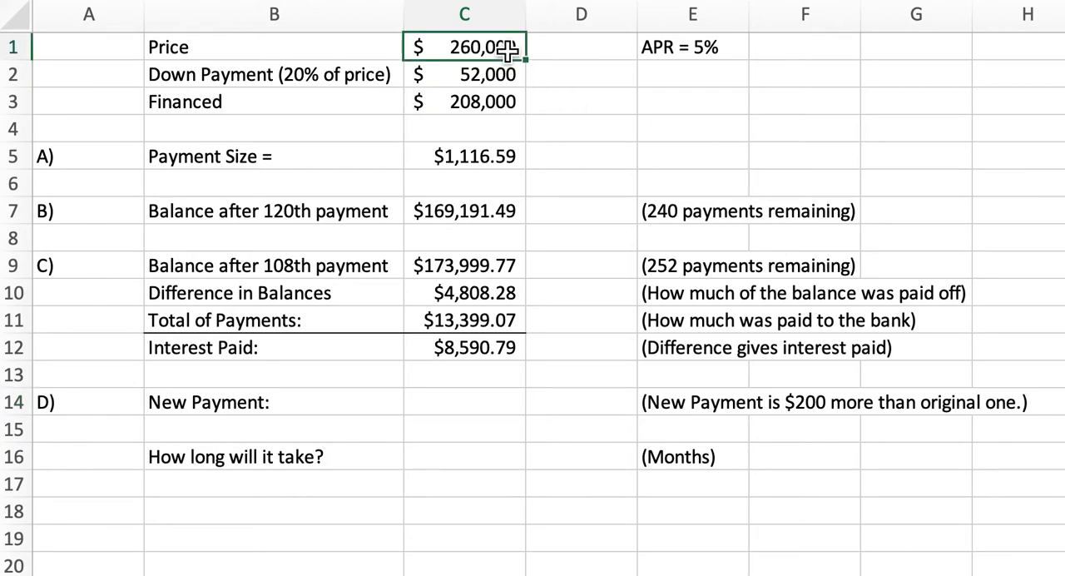
pyautogui.click(504, 101)
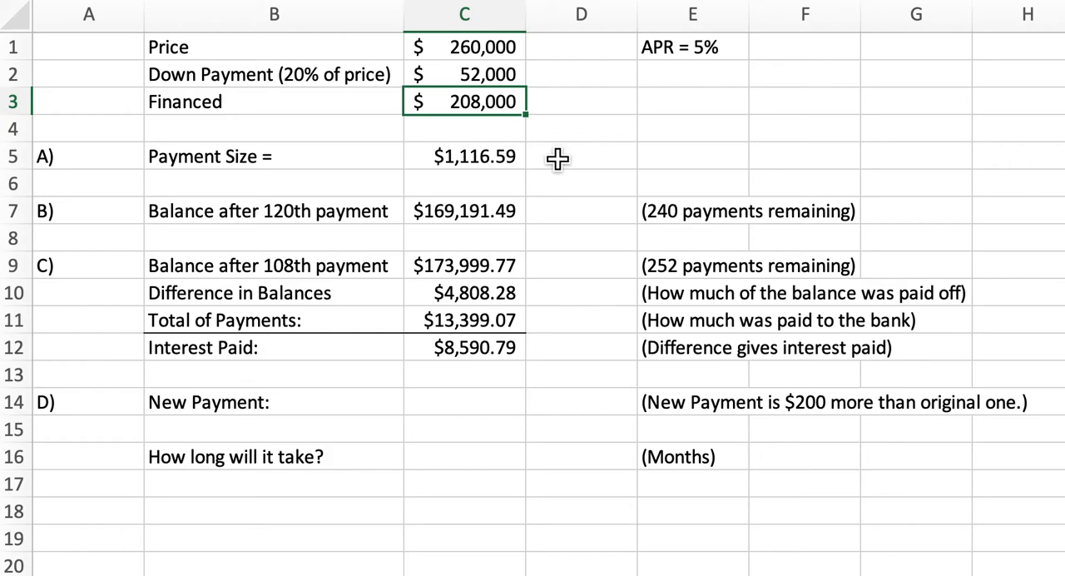
pyautogui.click(512, 164)
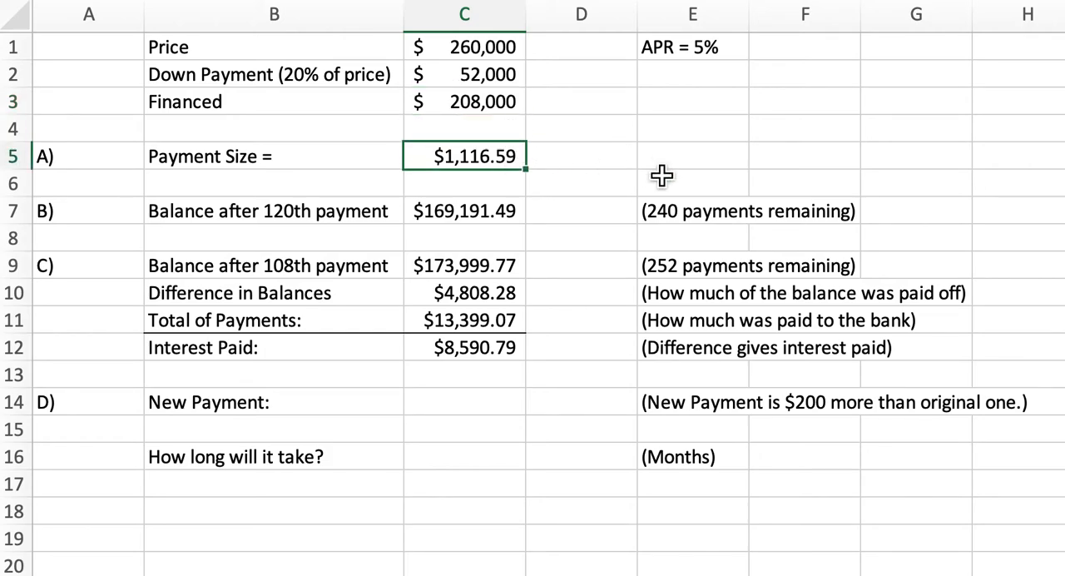
pyautogui.press('Down')
pyautogui.press('Down')
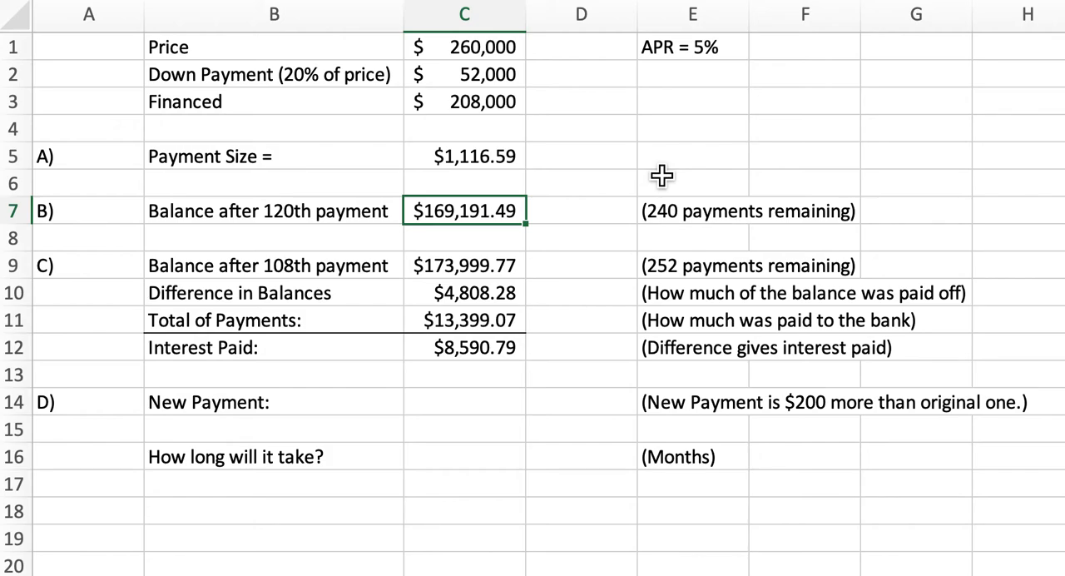
pyautogui.press('Down')
pyautogui.press('Down')
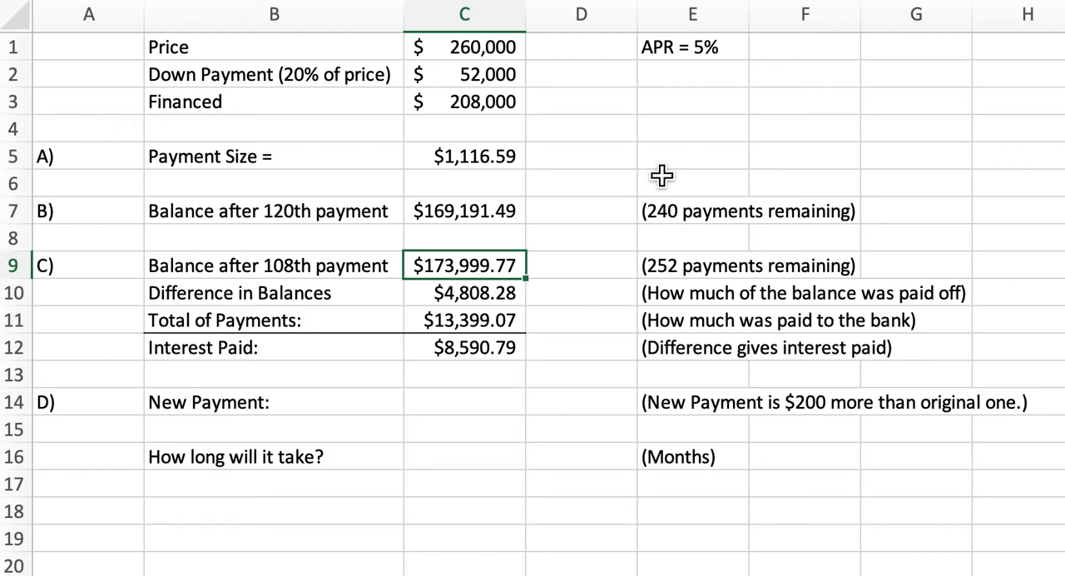
pyautogui.press('Down')
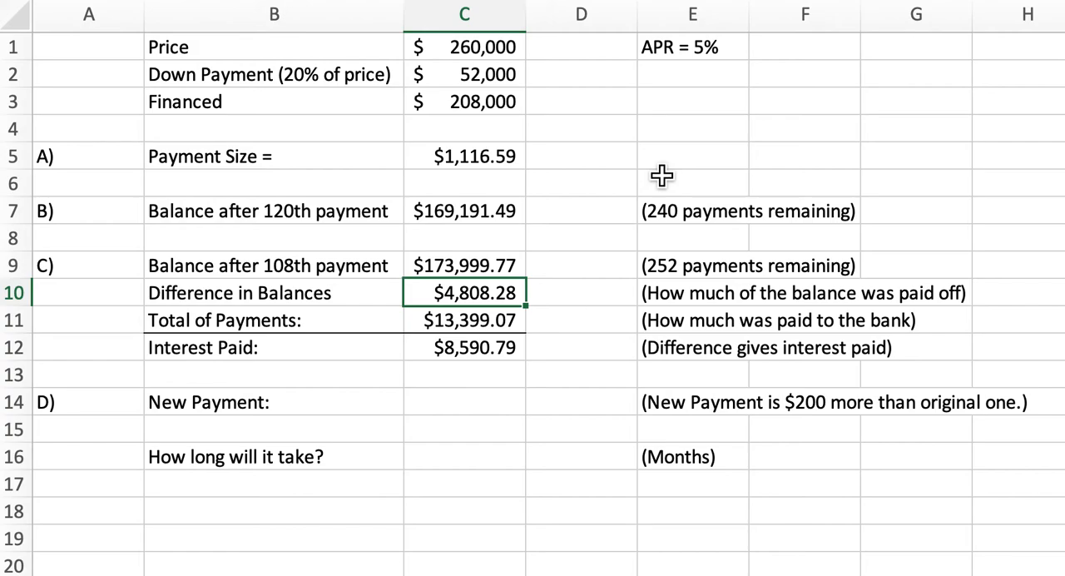
pyautogui.press('Down')
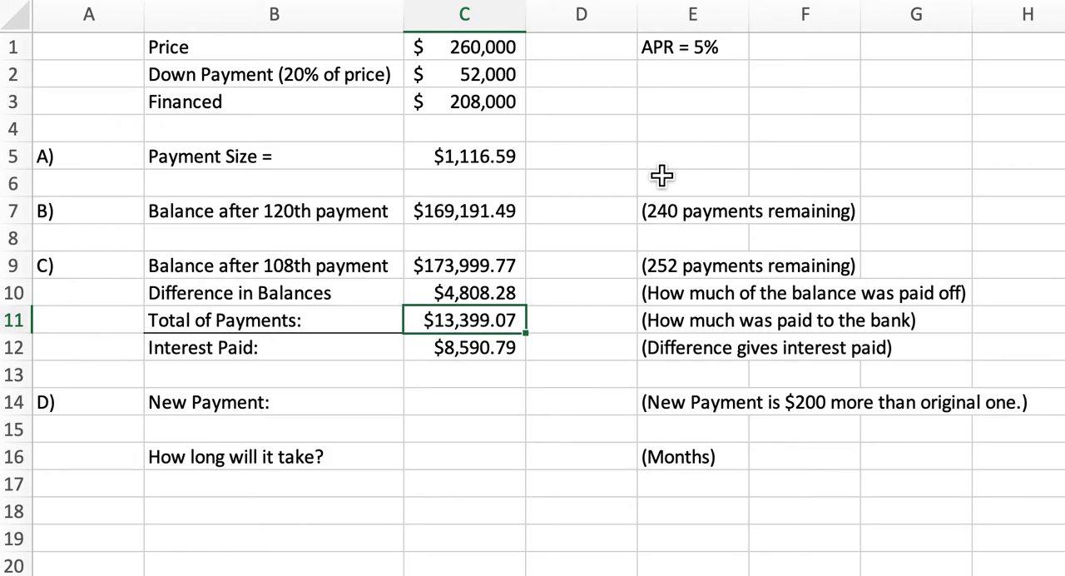
pyautogui.press('Down')
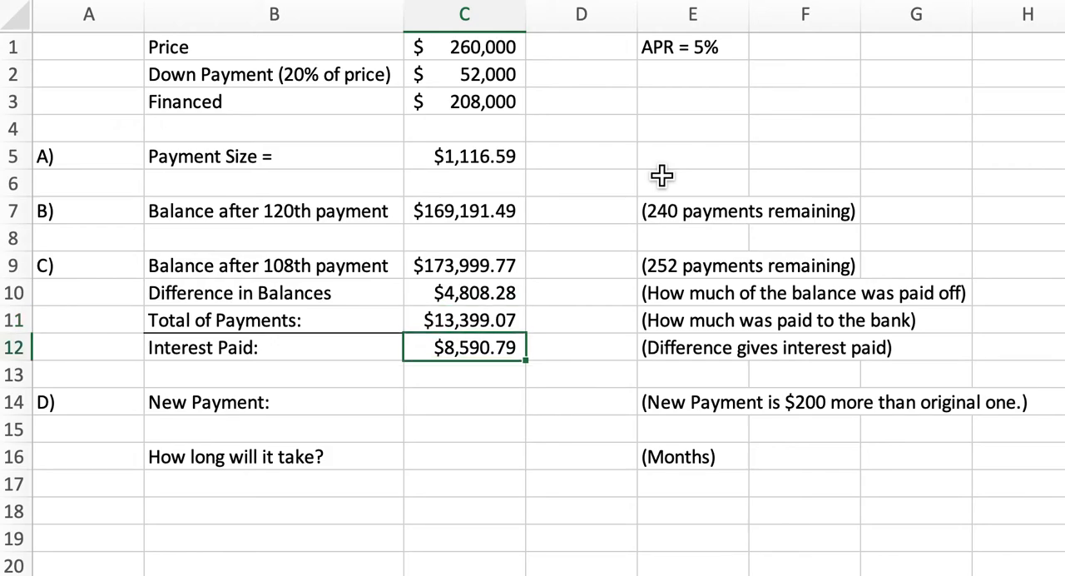
pyautogui.press('Up')
pyautogui.press('Up')
pyautogui.press('Down')
pyautogui.press('Down')
pyautogui.click(502, 178)
pyautogui.click(506, 158)
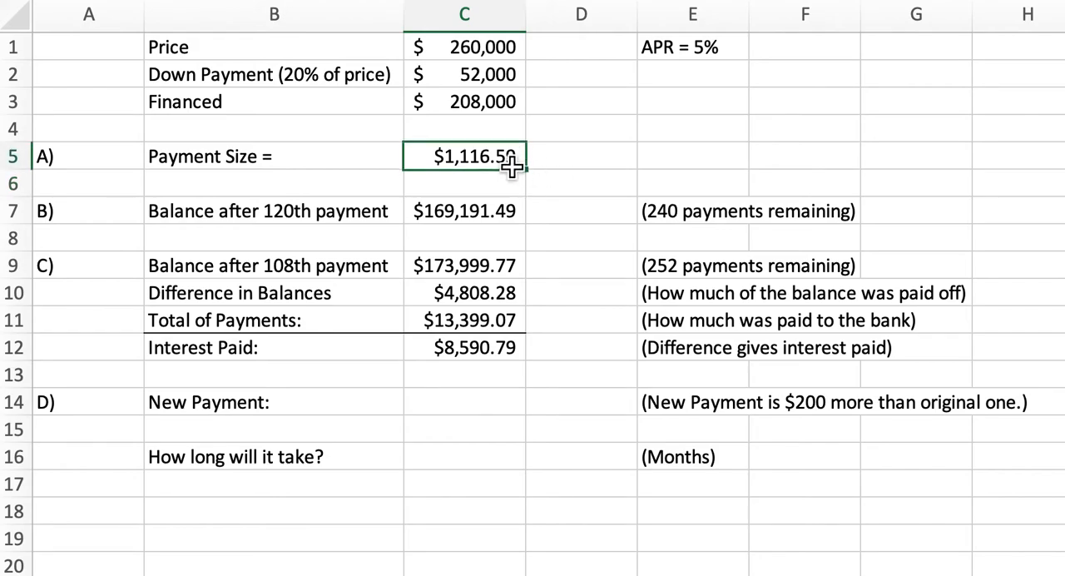
pyautogui.click(609, 180)
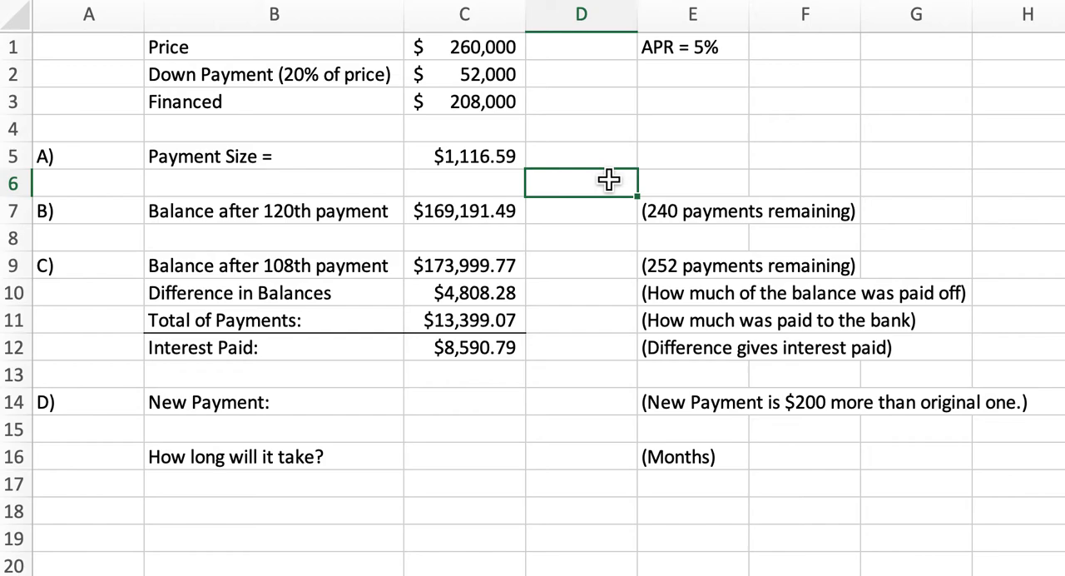
# - Calculate the new payment in C14 with the formula =1116.59+200
pyautogui.click(487, 403)
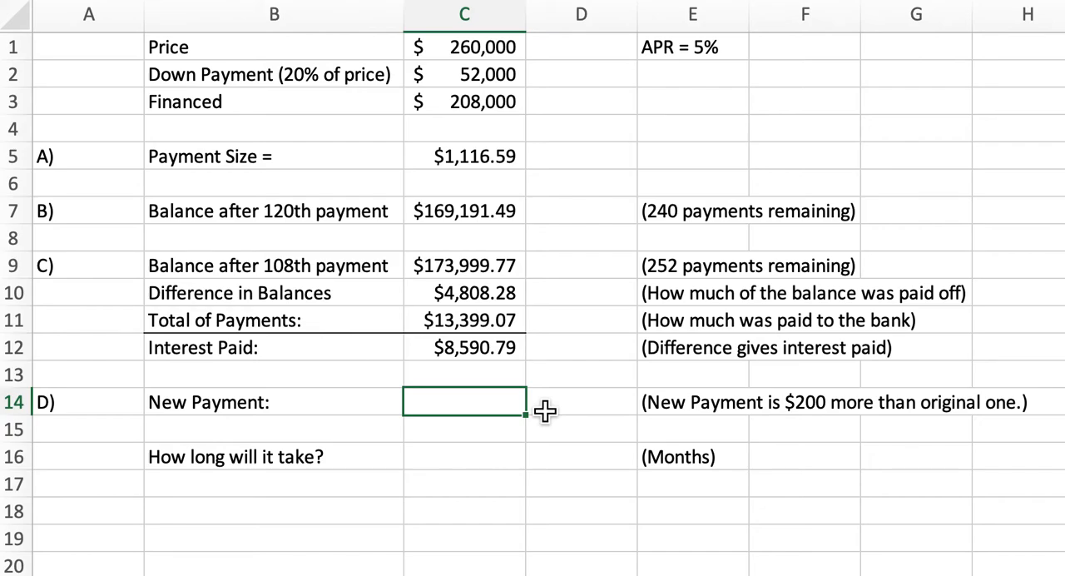
pyautogui.write('=')
pyautogui.write('1116')
pyautogui.write('.')
pyautogui.press('BackSpace')
pyautogui.write('6.59')
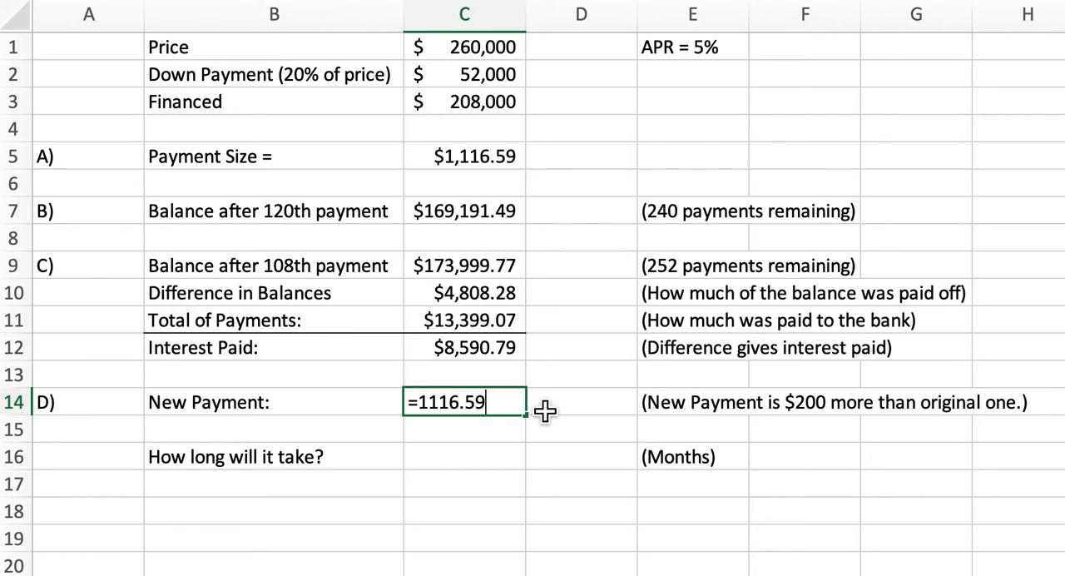
pyautogui.write('+200')
pyautogui.press('Return')
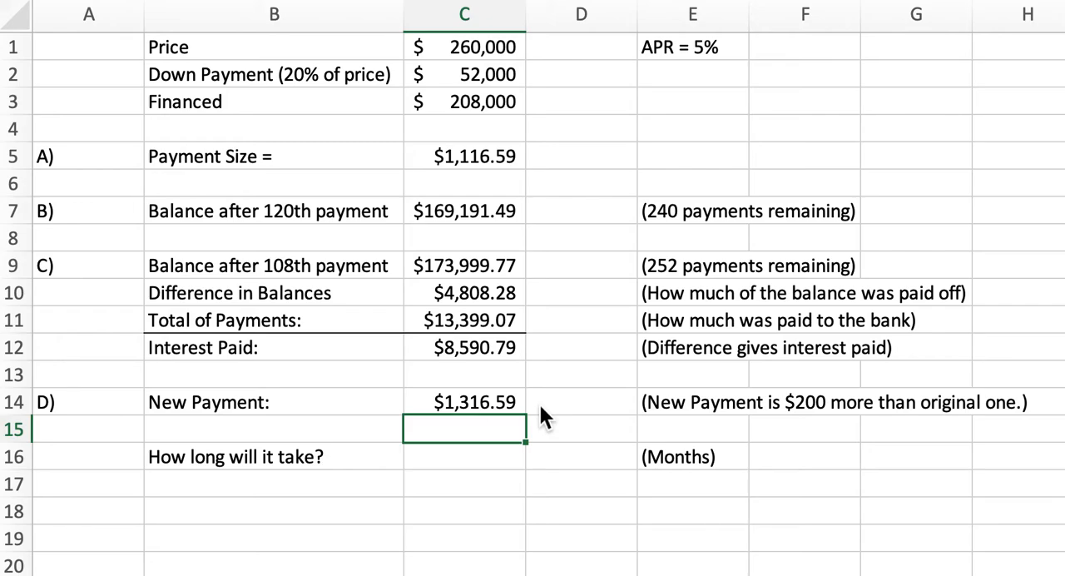
# - Begin an NPER formula in C16 with 5%/12 as the rate and the negative of C14 as the payment
pyautogui.press('Down')
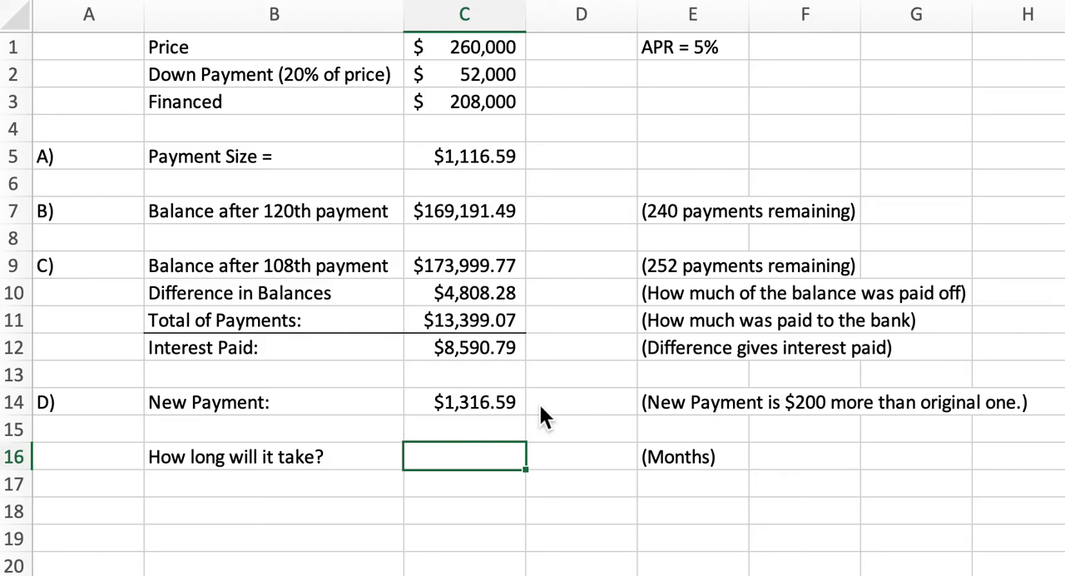
pyautogui.write('=nper')
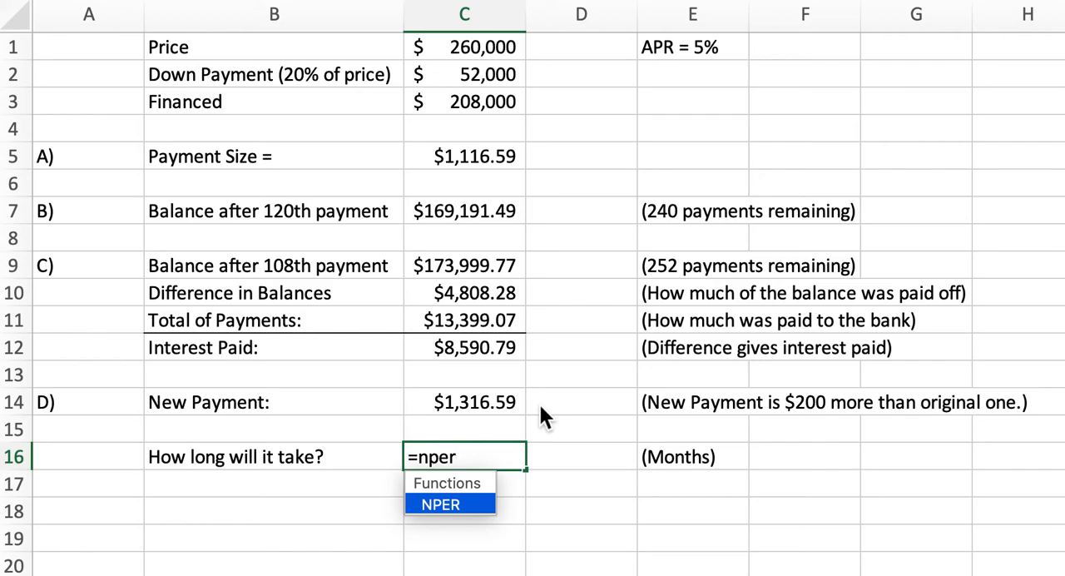
pyautogui.write('(')
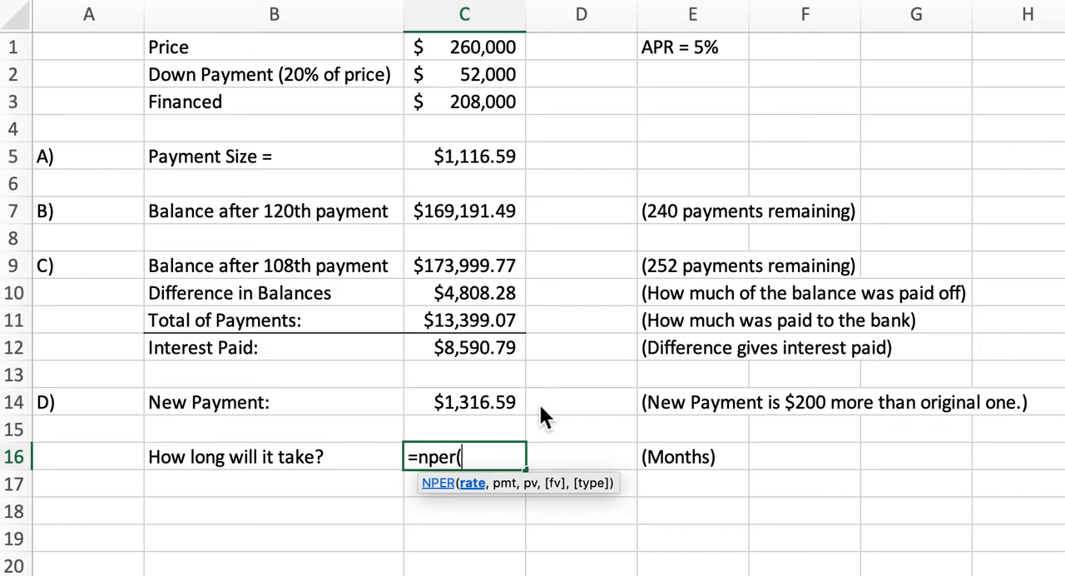
pyautogui.write('5%/12')
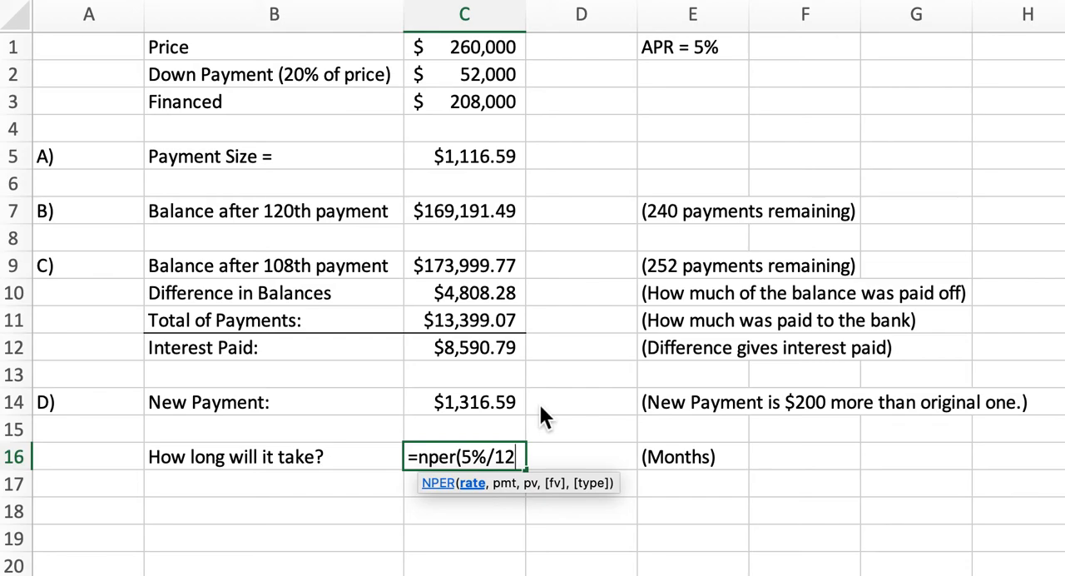
pyautogui.write(',')
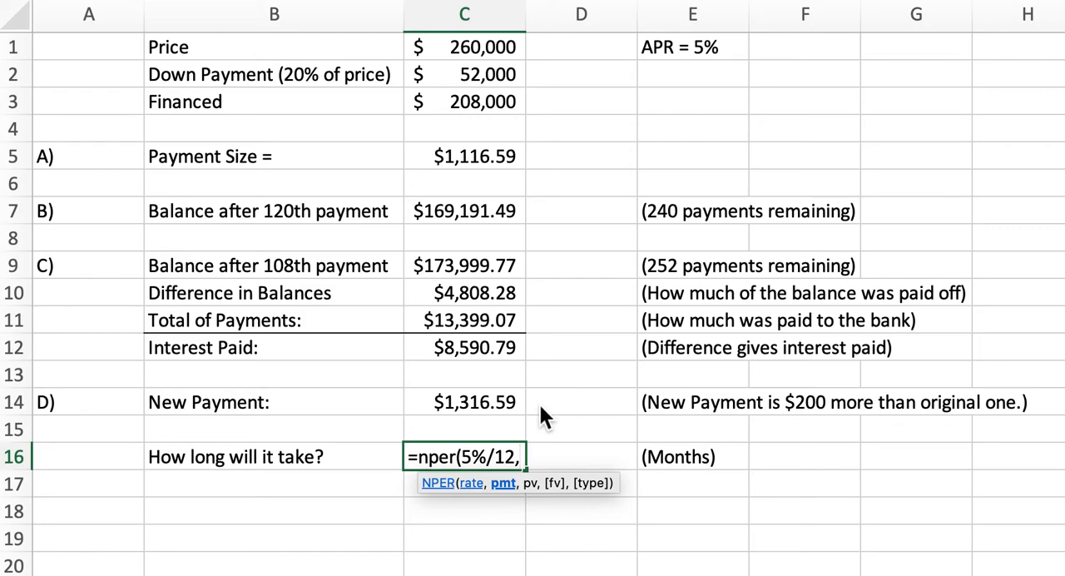
pyautogui.click(486, 412)
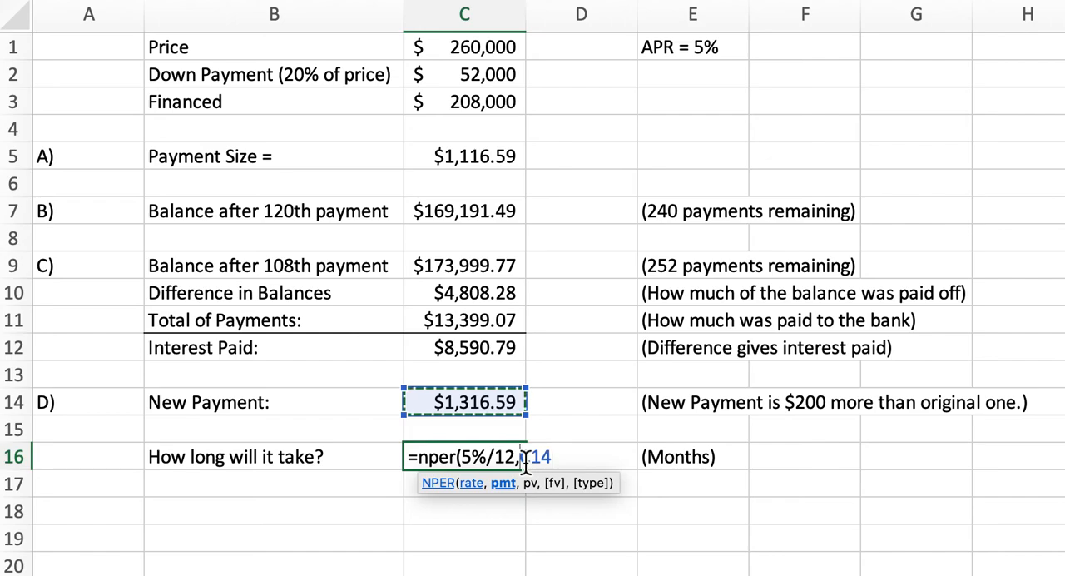
pyautogui.click(524, 462)
pyautogui.write('-')
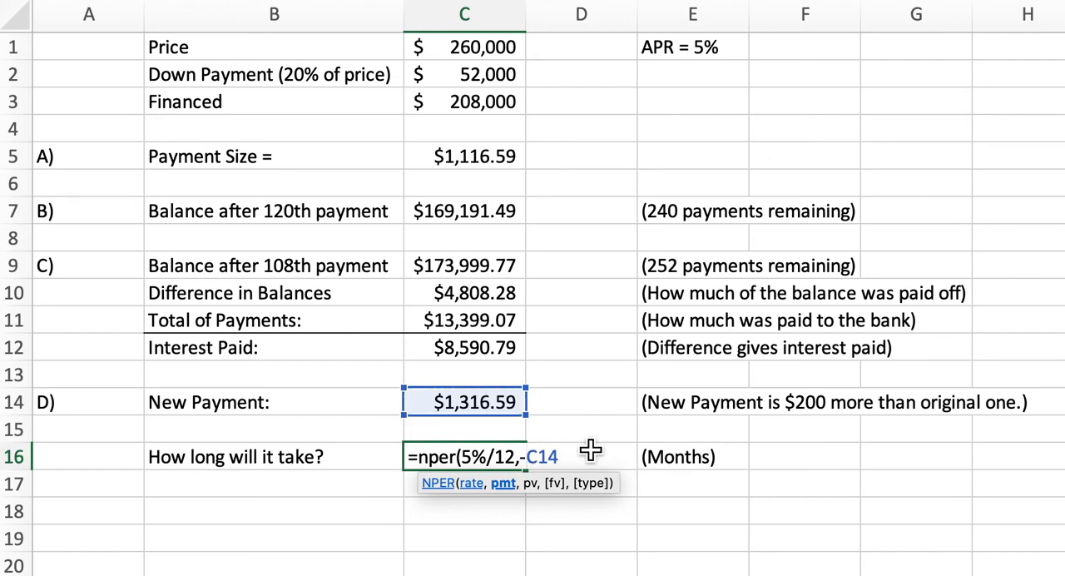
# - Complete the NPER formula in C16 with 208000 as the present value and enter it
pyautogui.press('Right')
pyautogui.press('Right')
pyautogui.press('Right')
pyautogui.write(',208000')
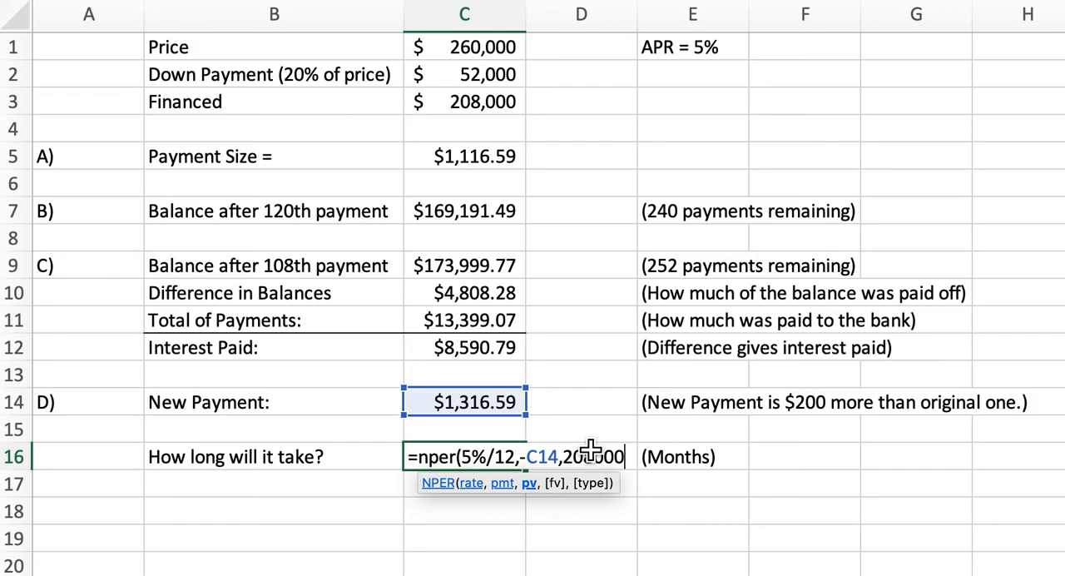
pyautogui.write(')')
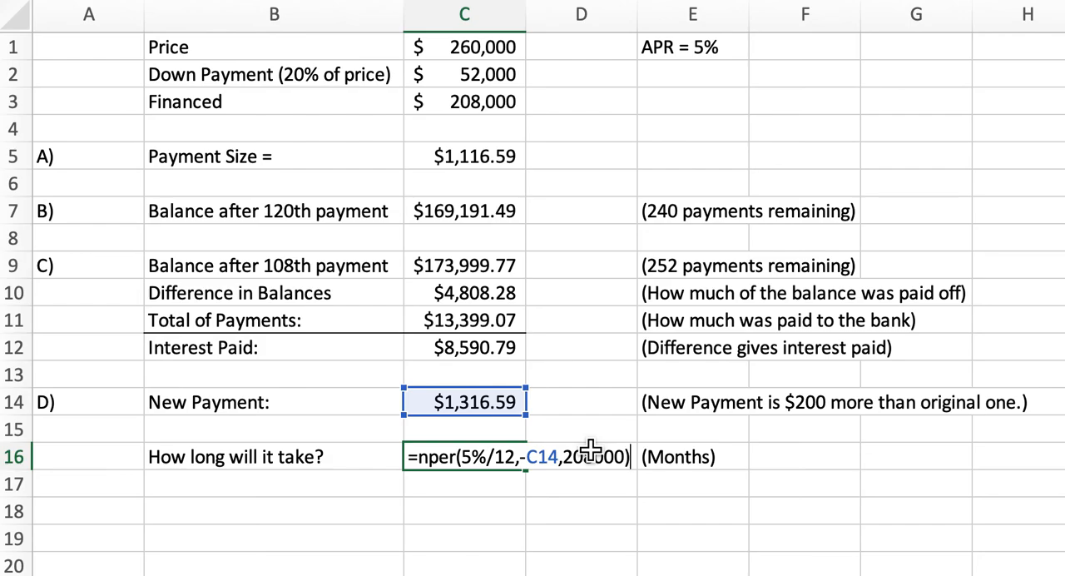
pyautogui.press('Return')
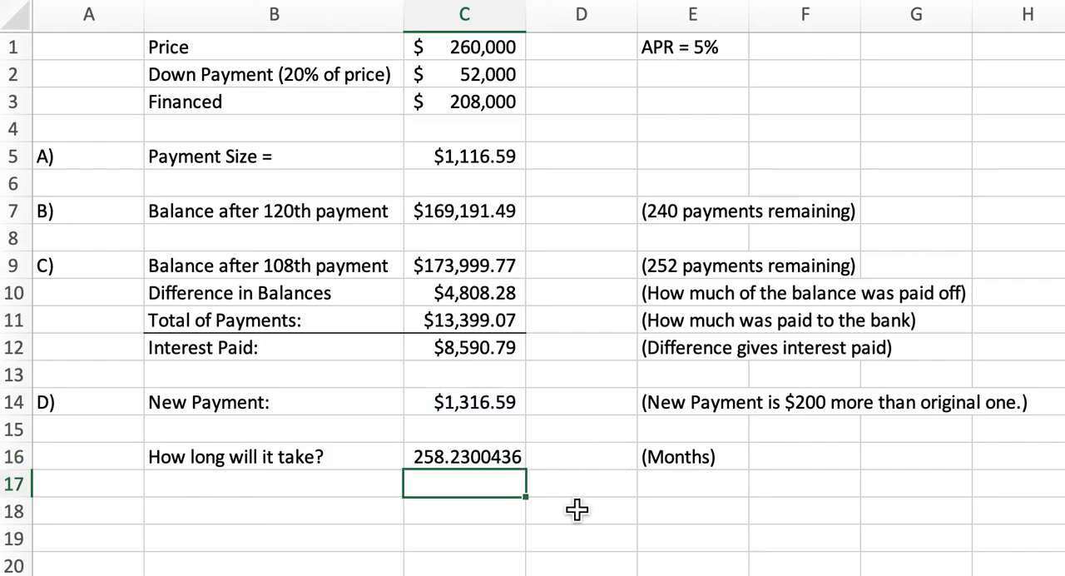
# - Write the answer "258 months (21.5 years)" in cell C18
pyautogui.click(518, 518)
pyautogui.write('258 months')
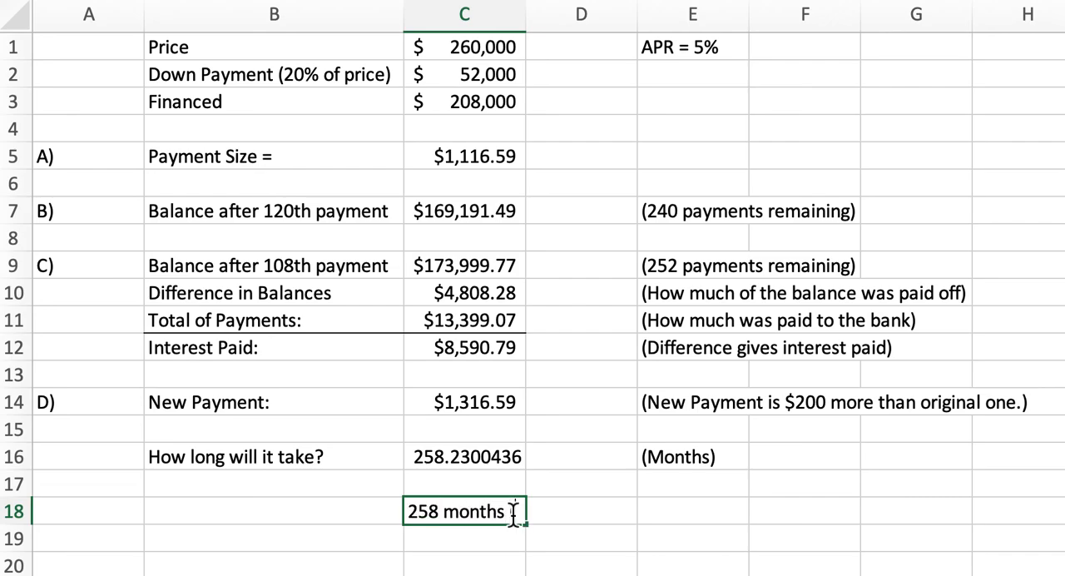
pyautogui.write('2')
pyautogui.write('1.5 ye')
pyautogui.write('R)')
pyautogui.press('BackSpace')
pyautogui.press('BackSpace')
pyautogui.write('A')
pyautogui.press('BackSpace')
pyautogui.write('are')
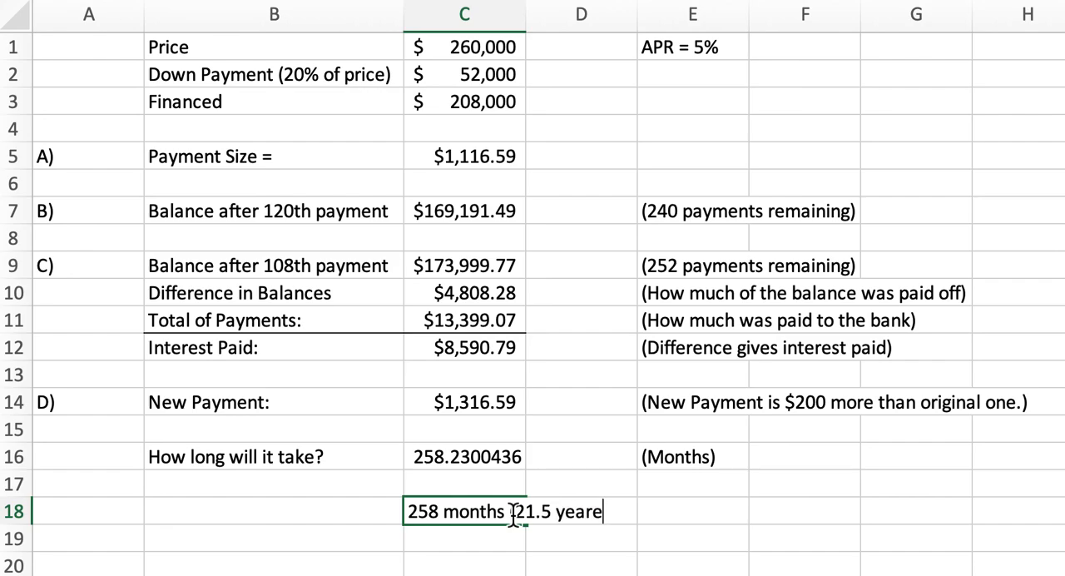
pyautogui.press('BackSpace')
pyautogui.write('s)')
pyautogui.press('Return')
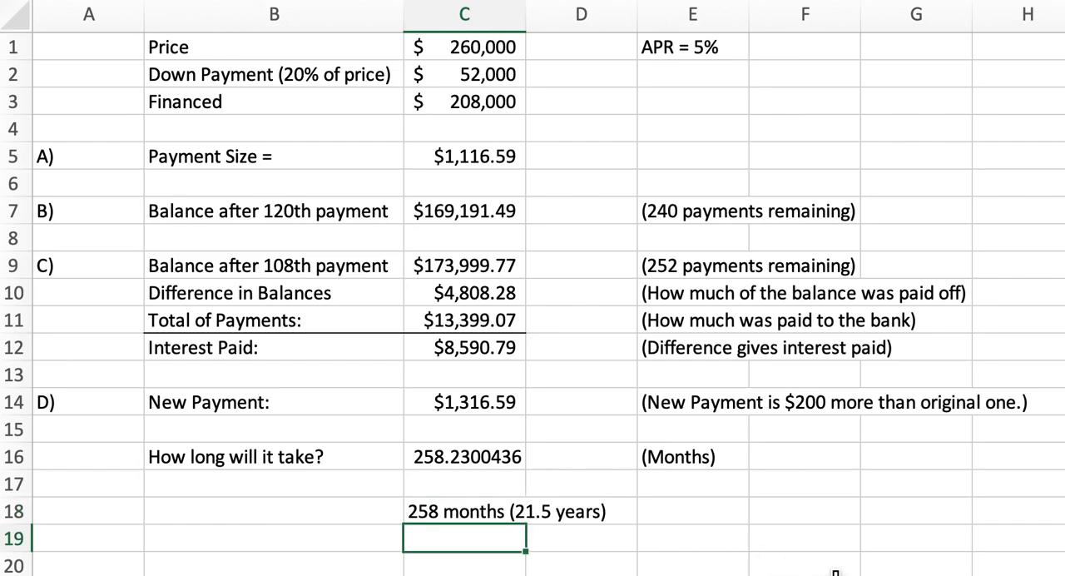